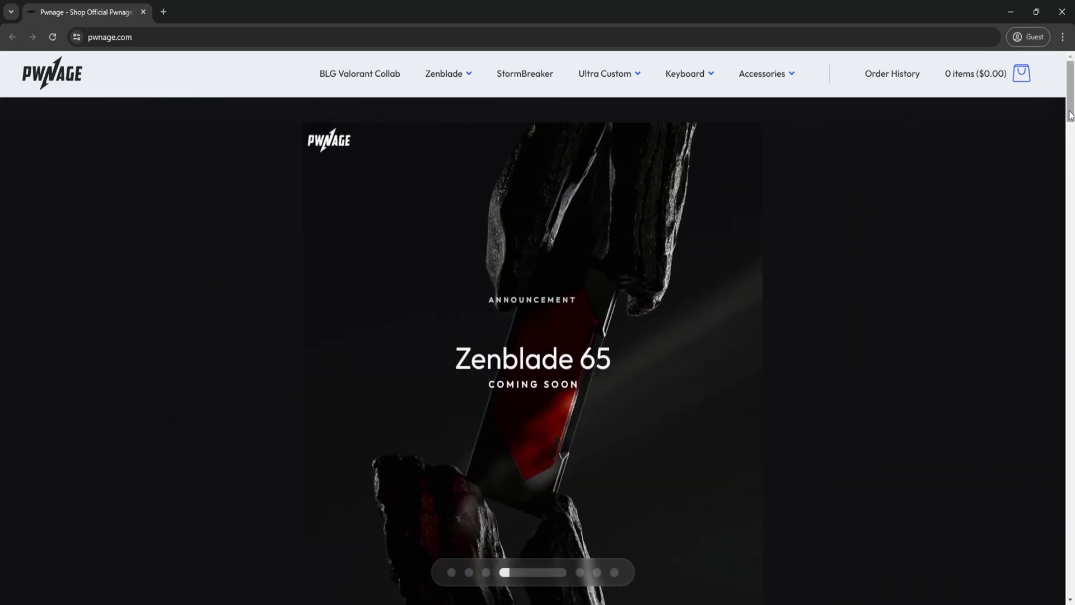
Scroll the Pwnage homepage down to the footer with the support and driver download links
left_click_drag(1068, 119, 1060, 575)
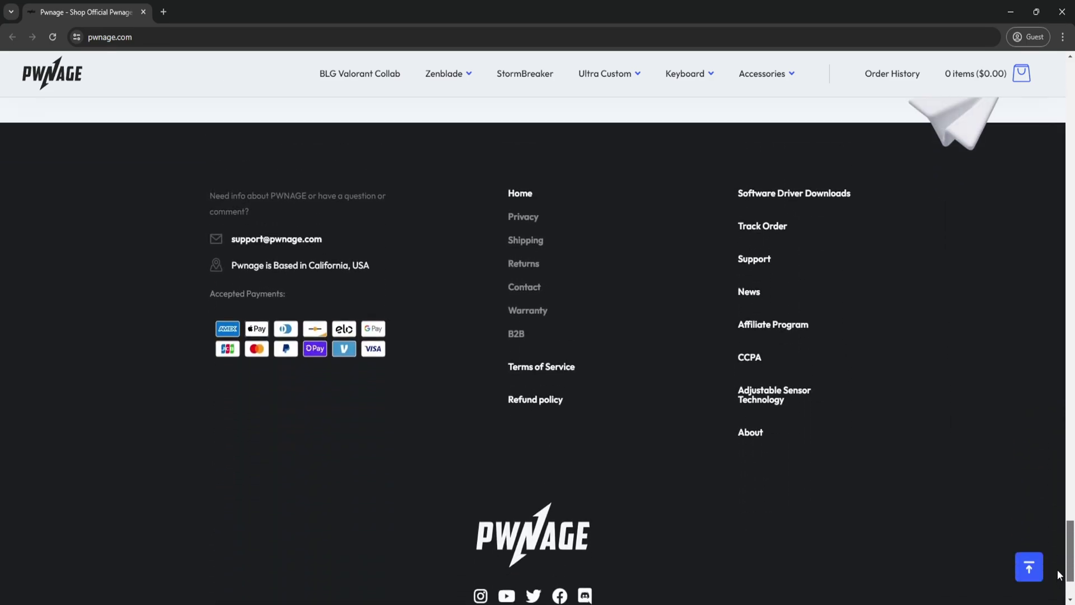
Go to Software Driver Downloads and launch Pwnage Web Hub v1.0 under Zenblade
left_click(806, 200)
scroll(330, 308, "down", 1)
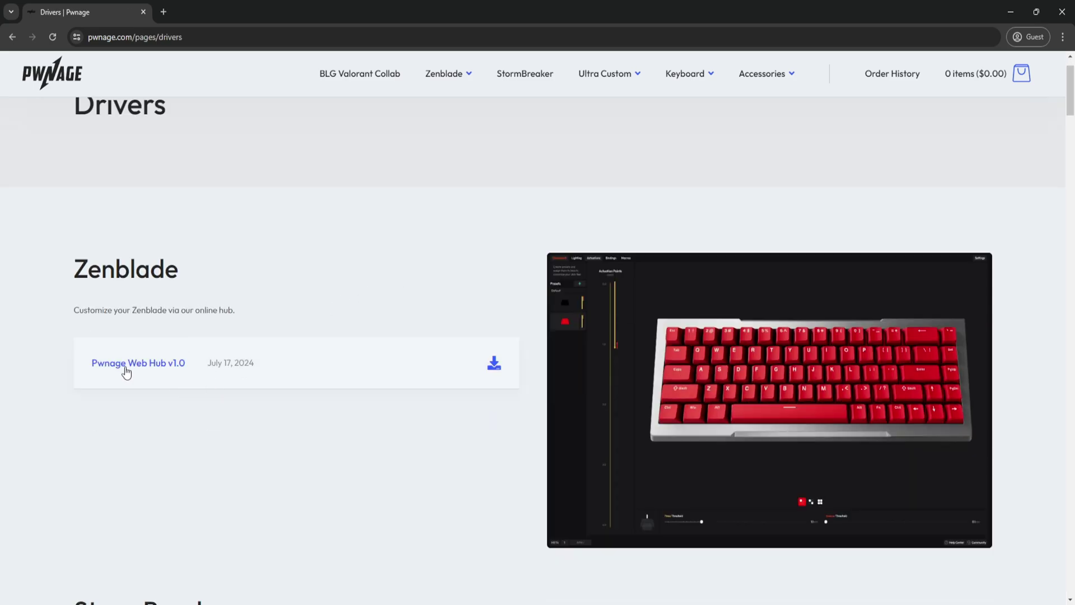
left_click(171, 365)
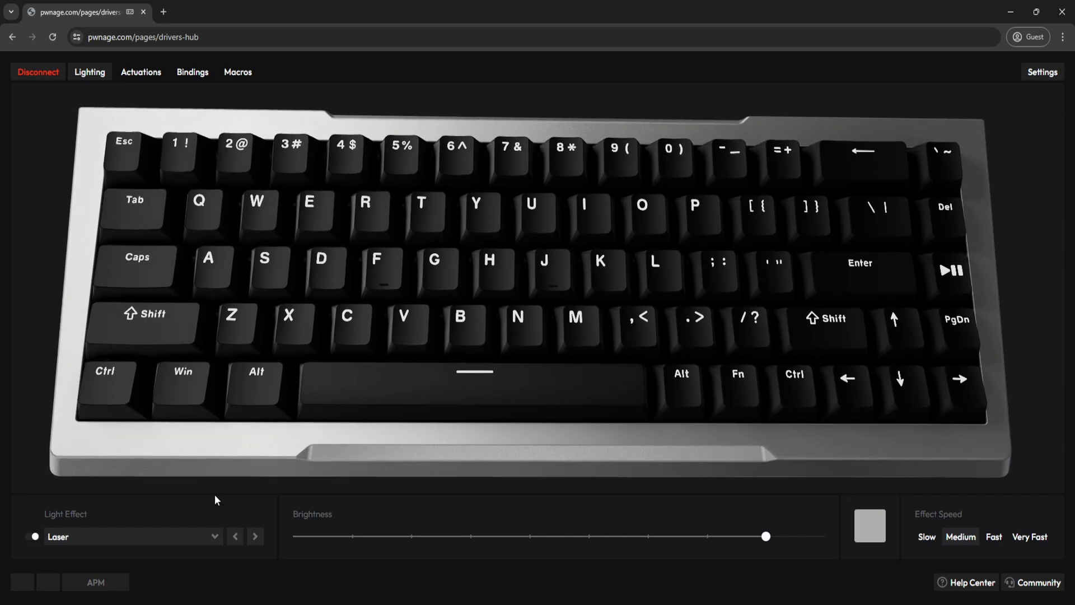
Browse the lighting effects but keep Laser, and return brightness to full
left_click(188, 539)
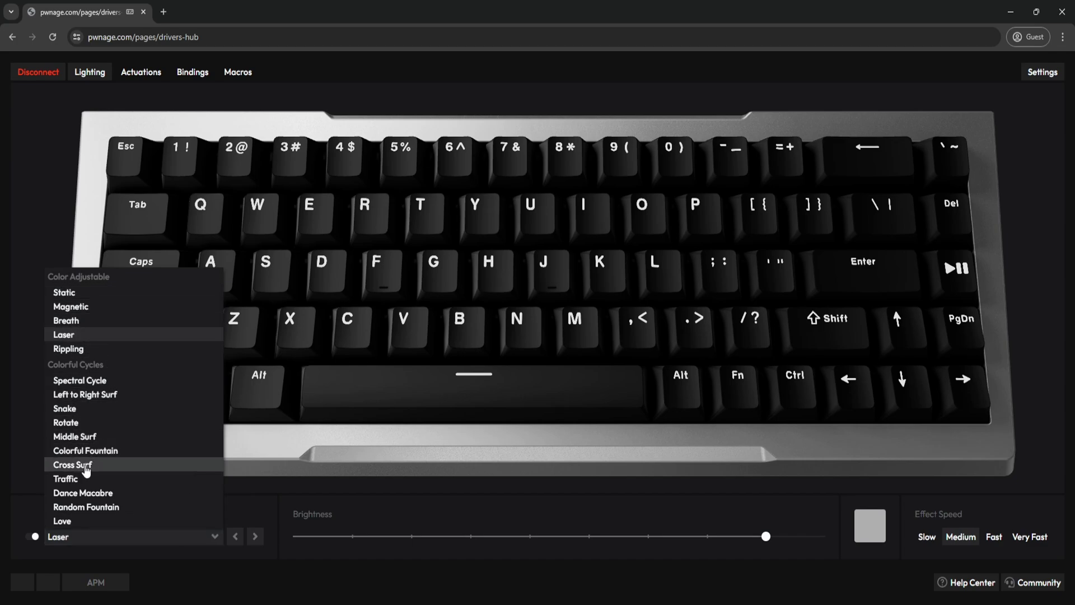
left_click(405, 511)
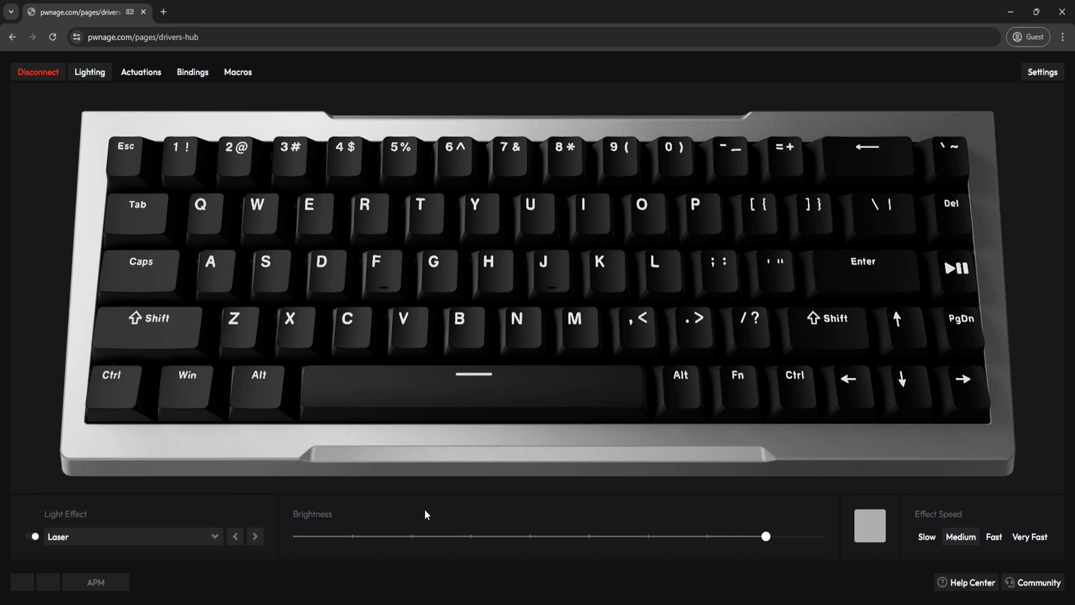
left_click_drag(765, 535, 708, 537)
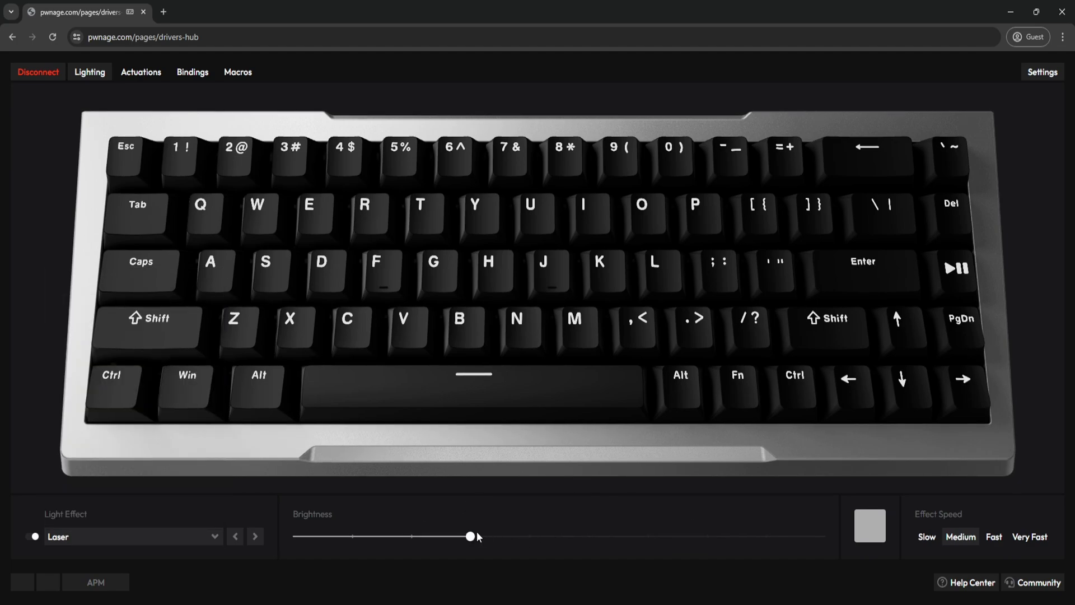
left_click_drag(477, 536, 726, 544)
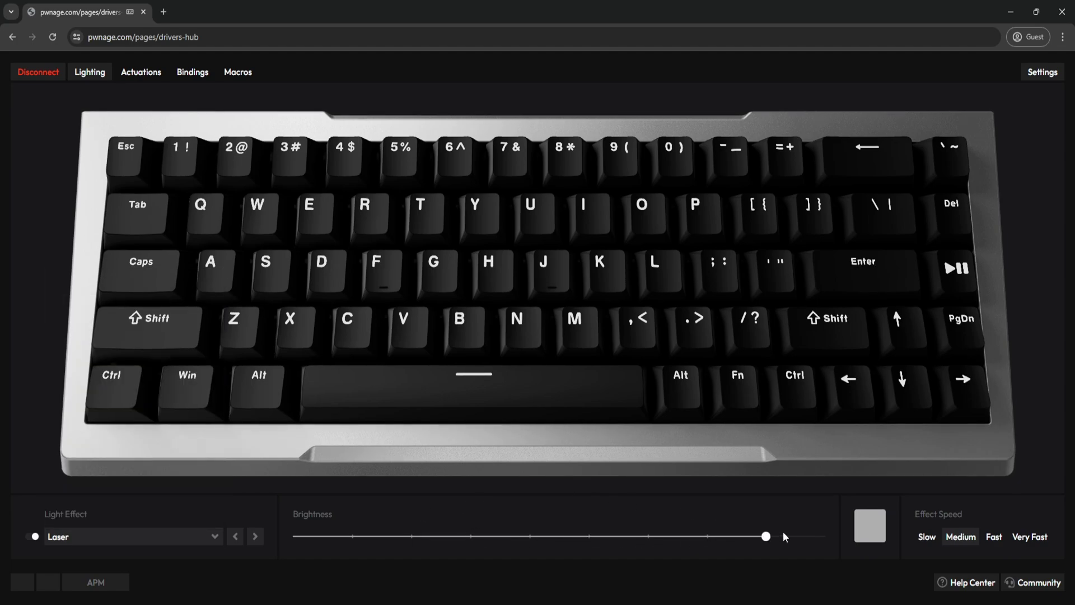
Save the grey #afafaf to Saved Colors and try other effect speeds, ending on Medium
left_click(867, 535)
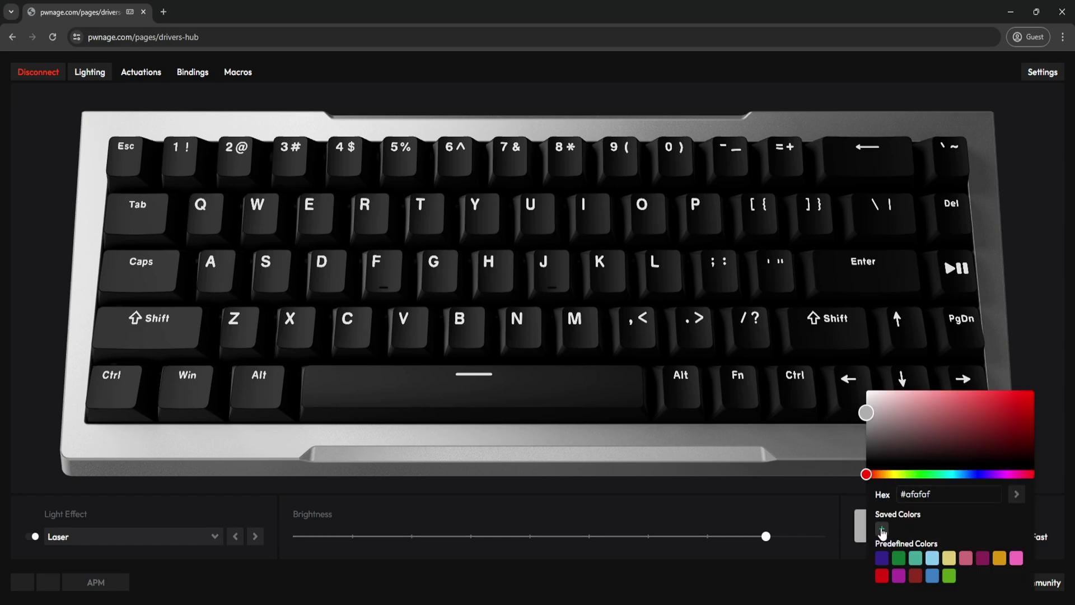
left_click(882, 529)
left_click(848, 550)
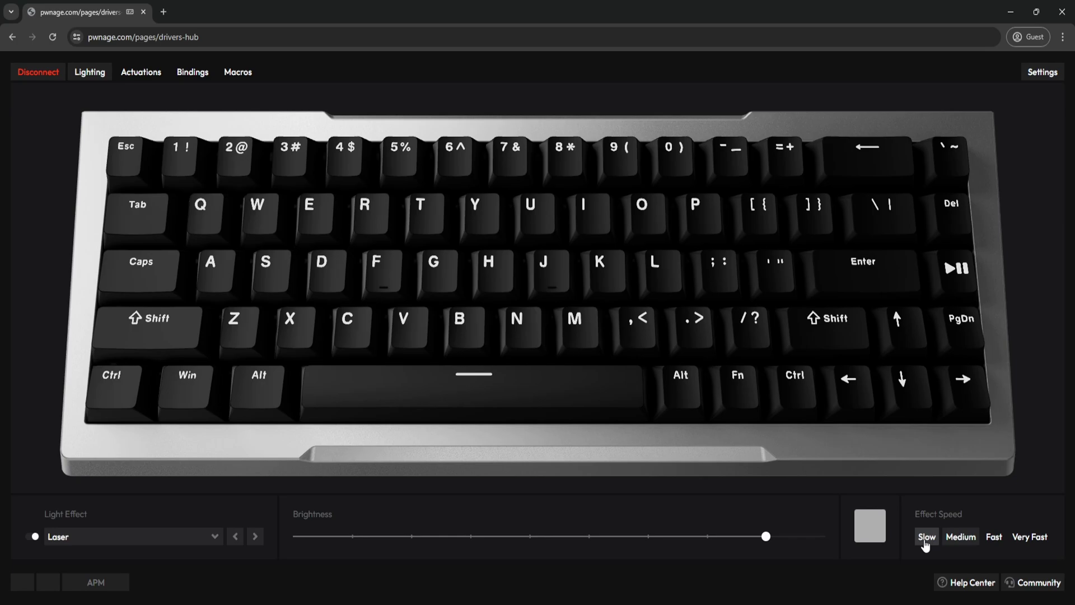
left_click(994, 538)
left_click(1024, 538)
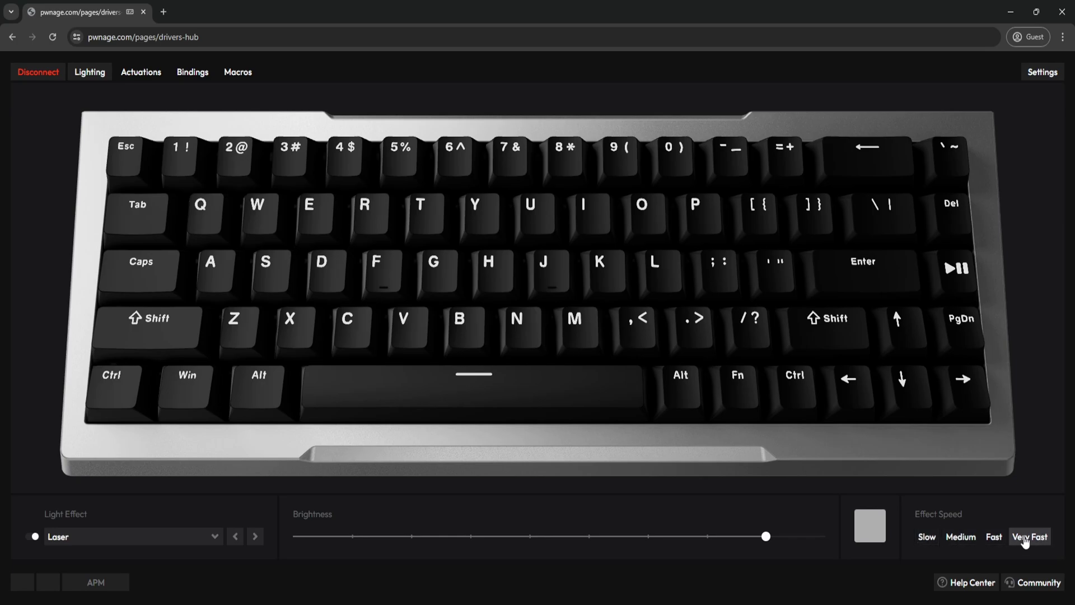
Lower the press and release thresholds on the Actuations page, then add a new preset after the blue one
left_click(138, 77)
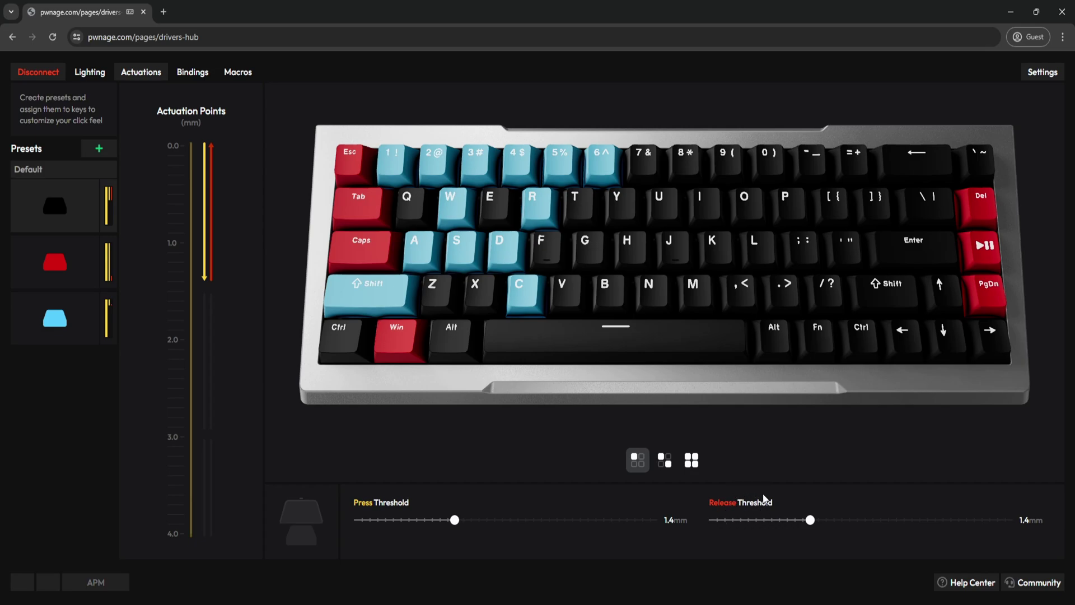
left_click_drag(455, 521, 400, 519)
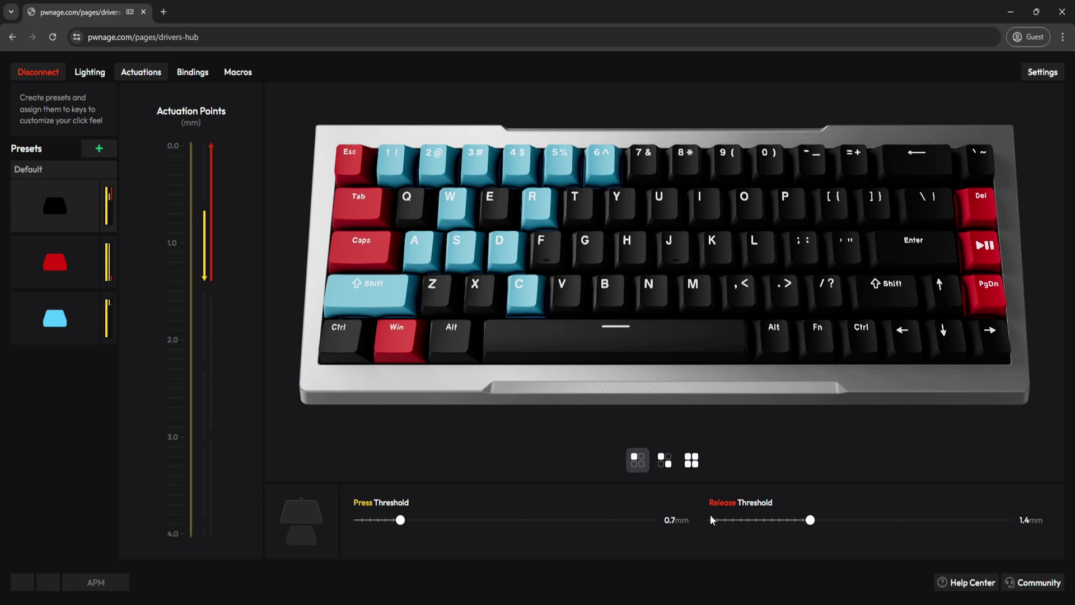
mouse_move(811, 519)
left_mouse_down()
mouse_move(710, 521)
mouse_move(998, 520)
mouse_move(1014, 529)
mouse_move(781, 511)
left_mouse_up()
left_click(55, 318)
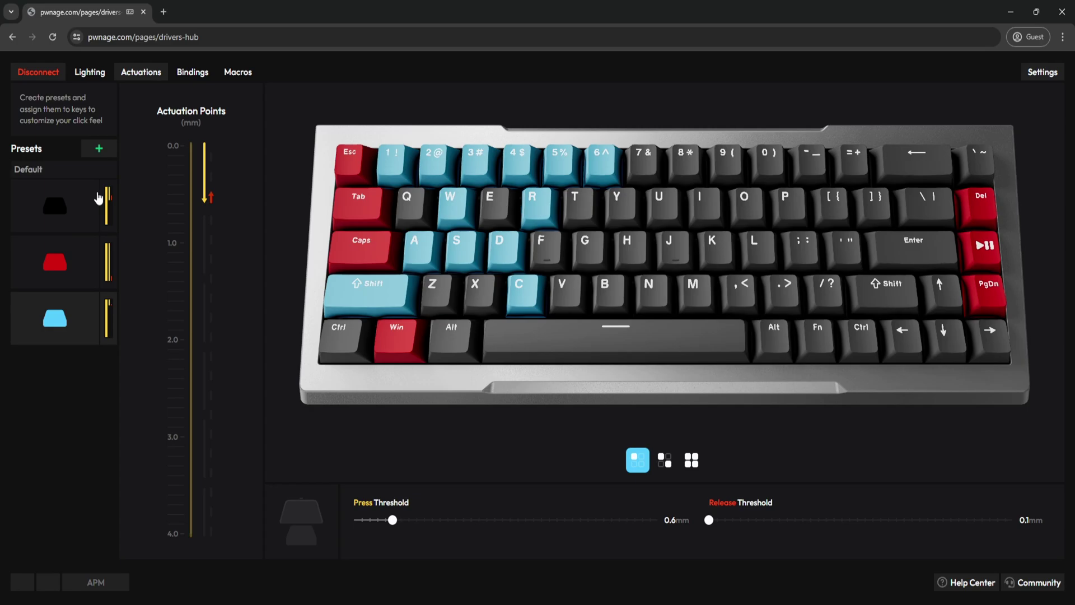
left_click(99, 149)
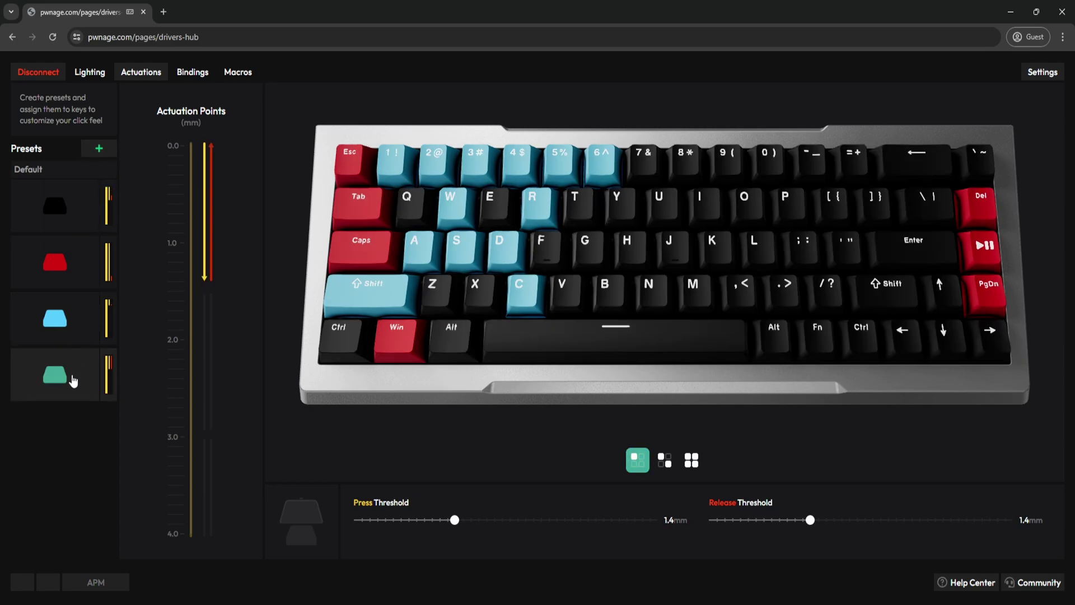
right_click(73, 381)
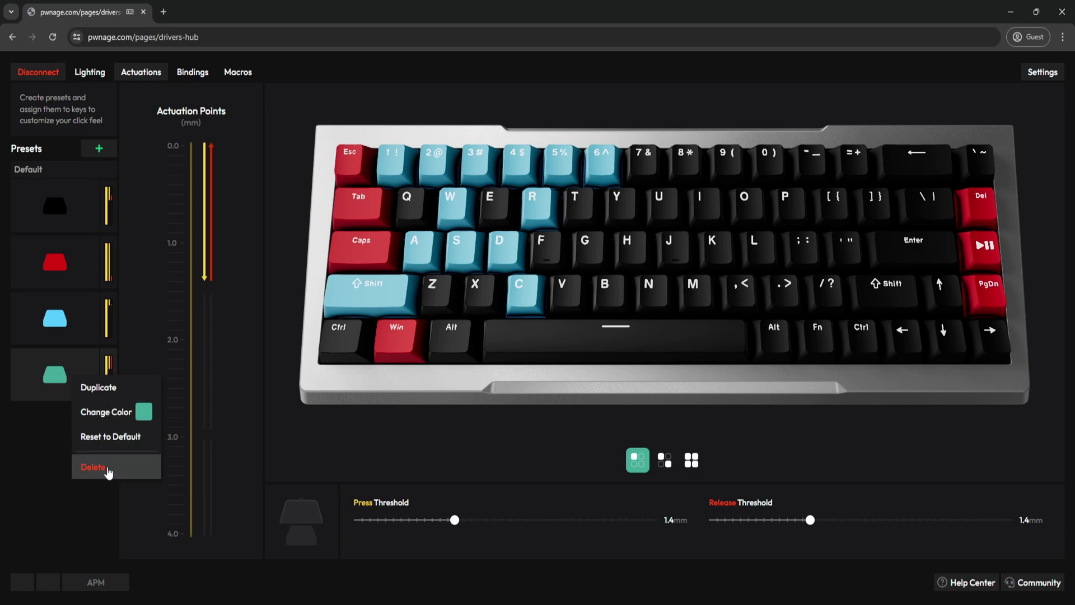
left_click(626, 485)
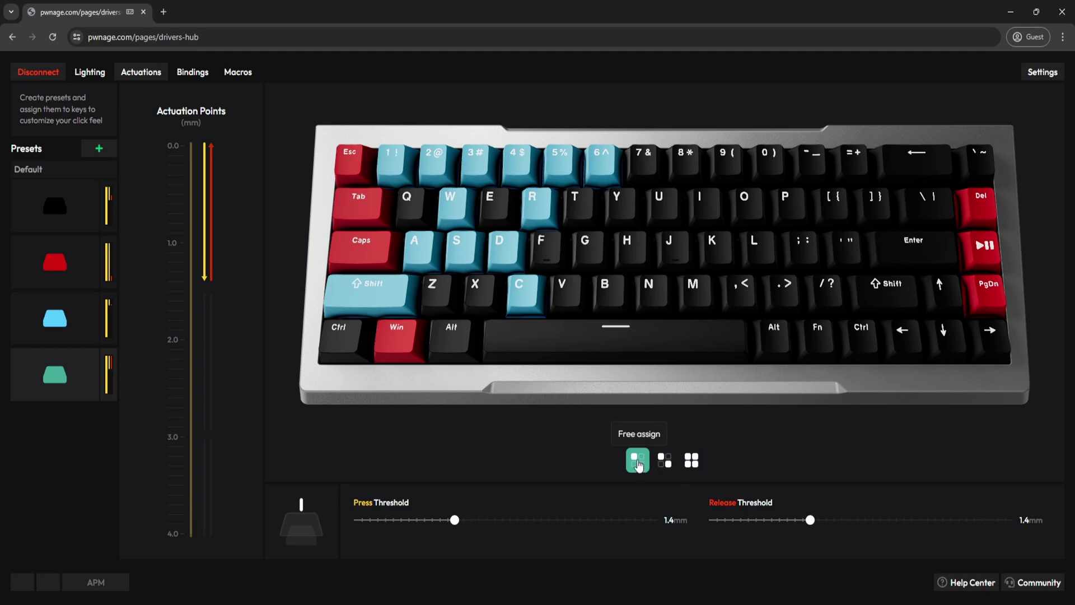
Assign the teal preset to the spacebar, M, comma, K, L, period, O, I, J and N
left_click(632, 357)
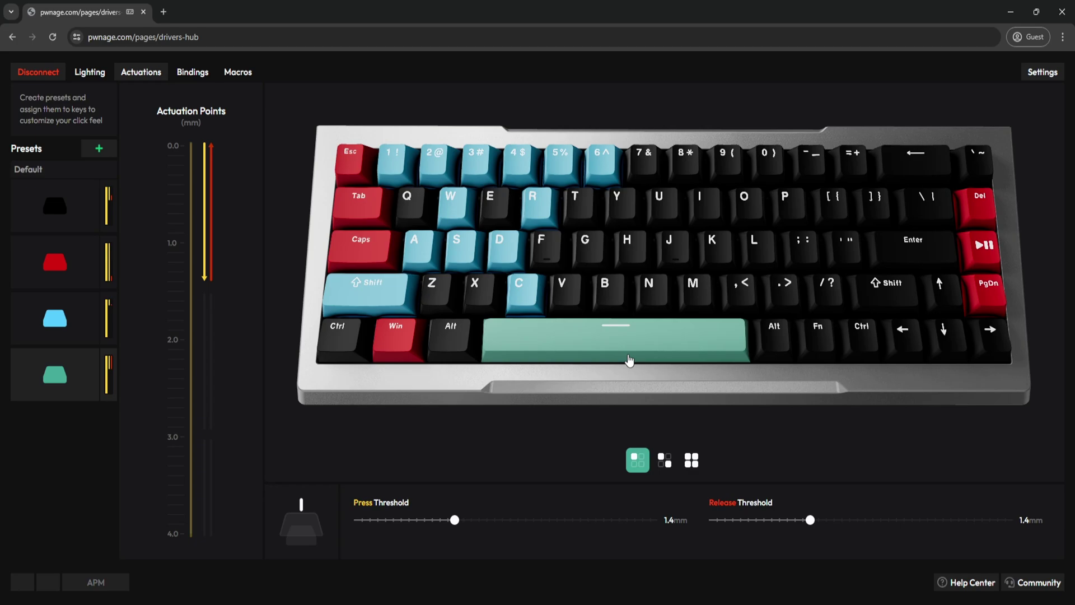
left_click(699, 298)
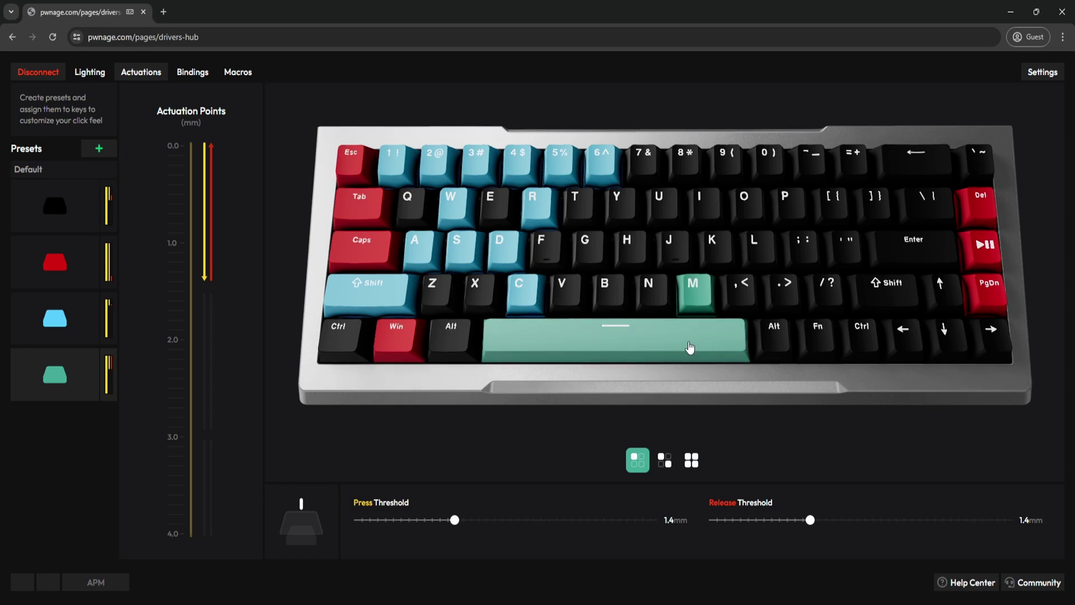
left_click(738, 293)
left_click(712, 246)
left_click(755, 250)
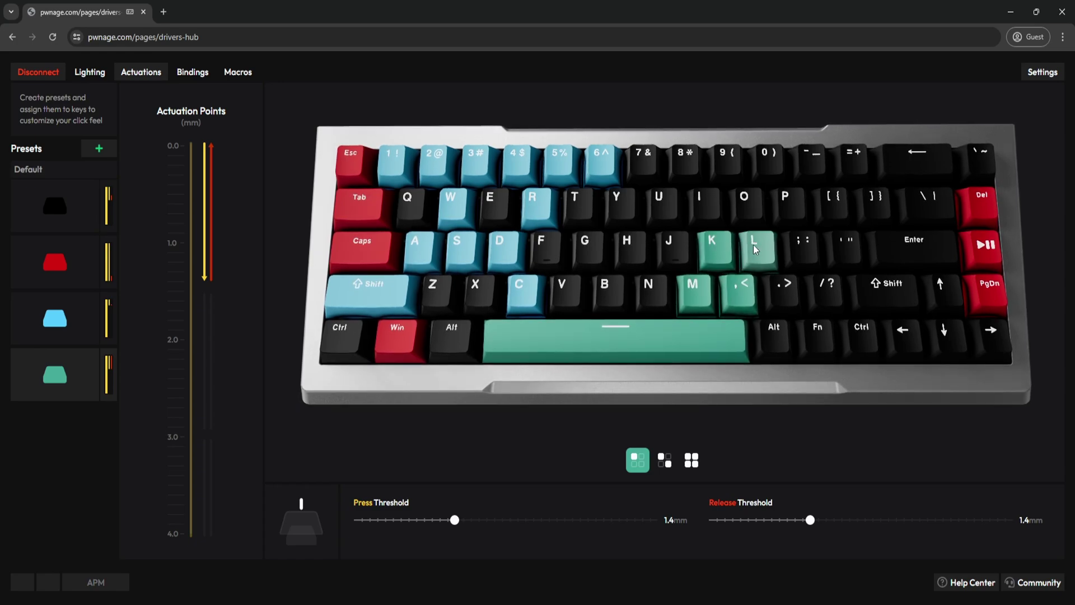
left_click(784, 291)
left_click(744, 205)
left_click(701, 205)
left_click(671, 249)
left_click(651, 291)
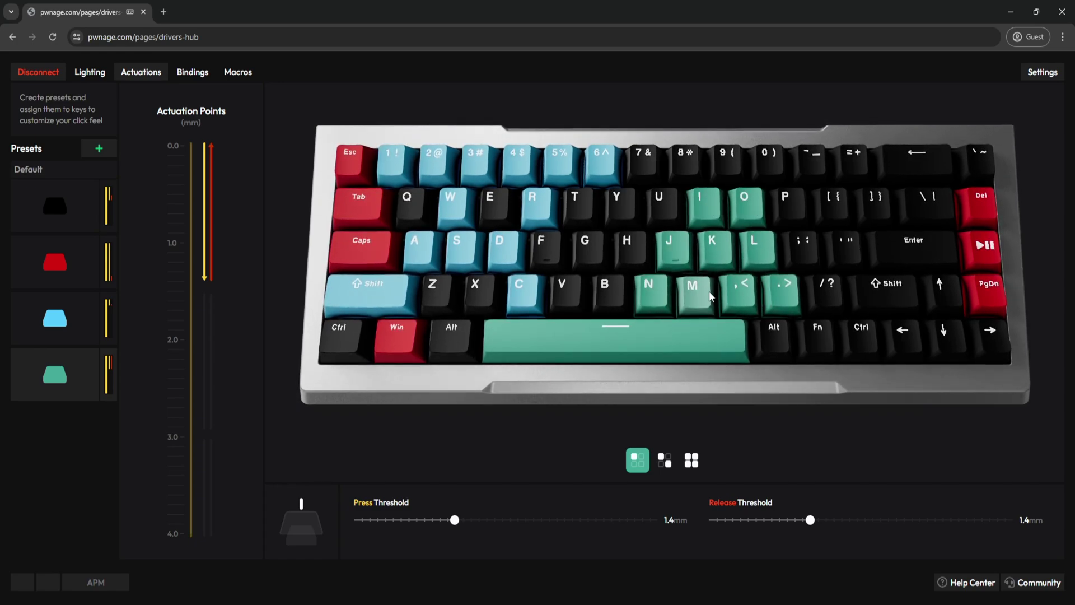
Extend the teal preset to slash, semicolon, quote, P, left bracket, right Alt and Fn
left_click(826, 292)
left_click(802, 248)
left_click(844, 248)
left_click(787, 205)
left_click(832, 205)
left_click(772, 335)
left_click(818, 338)
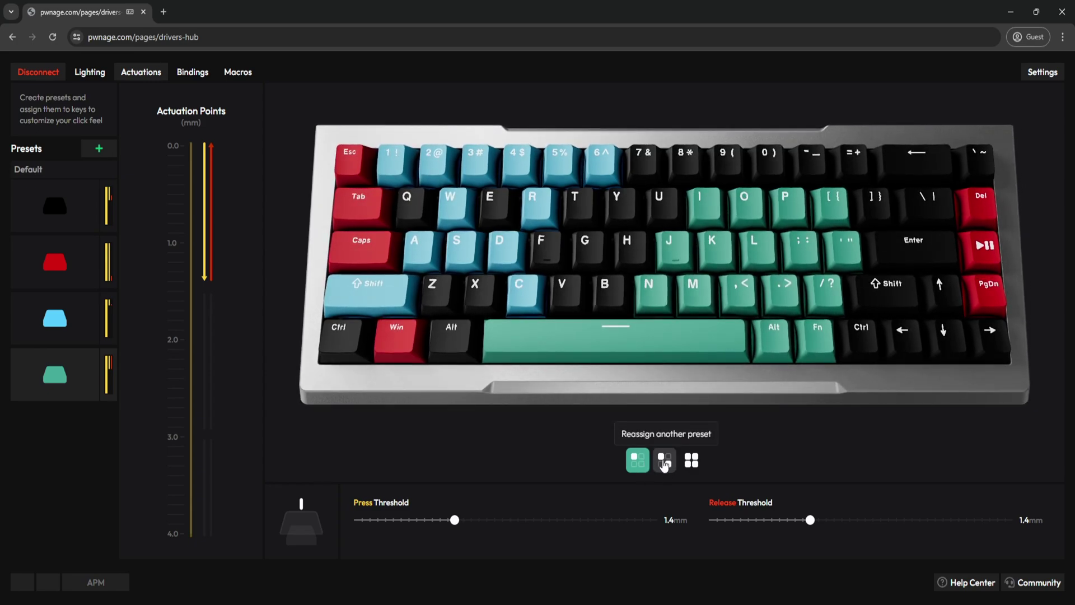
Reassign every teal-preset key to the black default preset
left_click(665, 464)
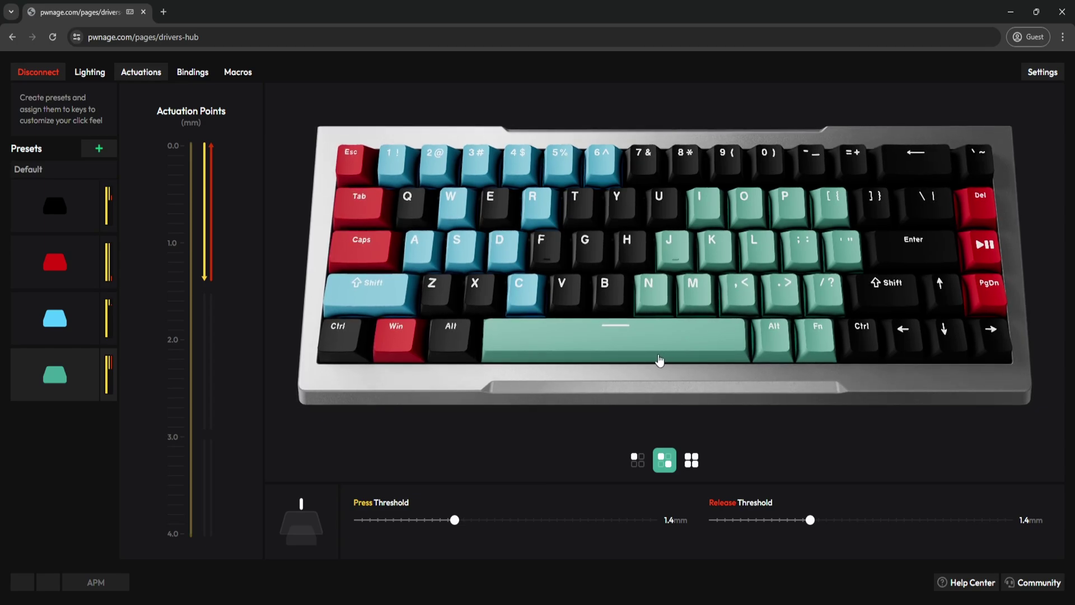
left_click(66, 217)
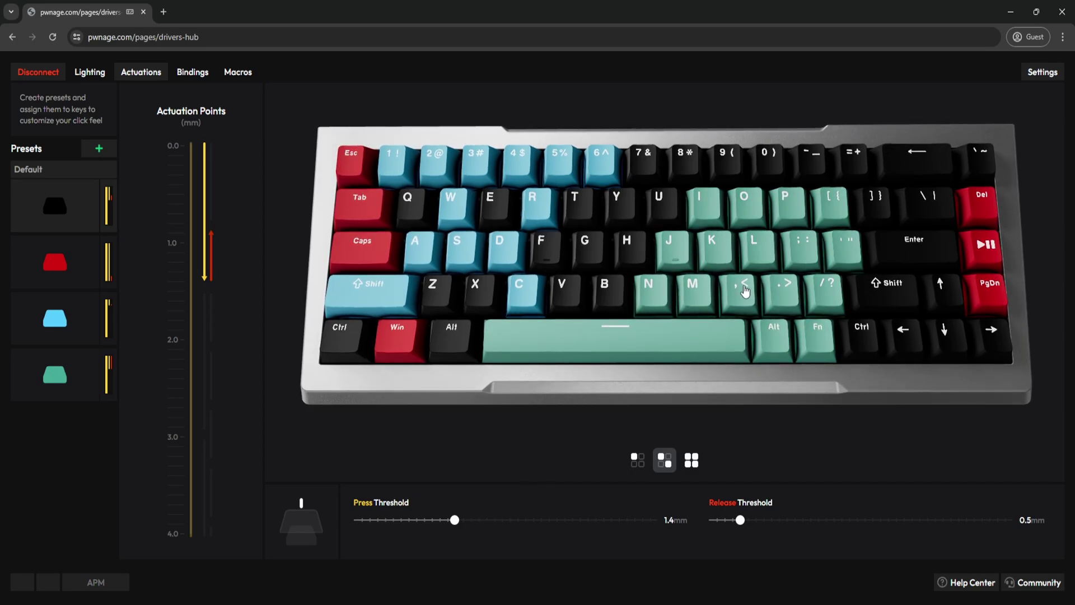
left_click(745, 290)
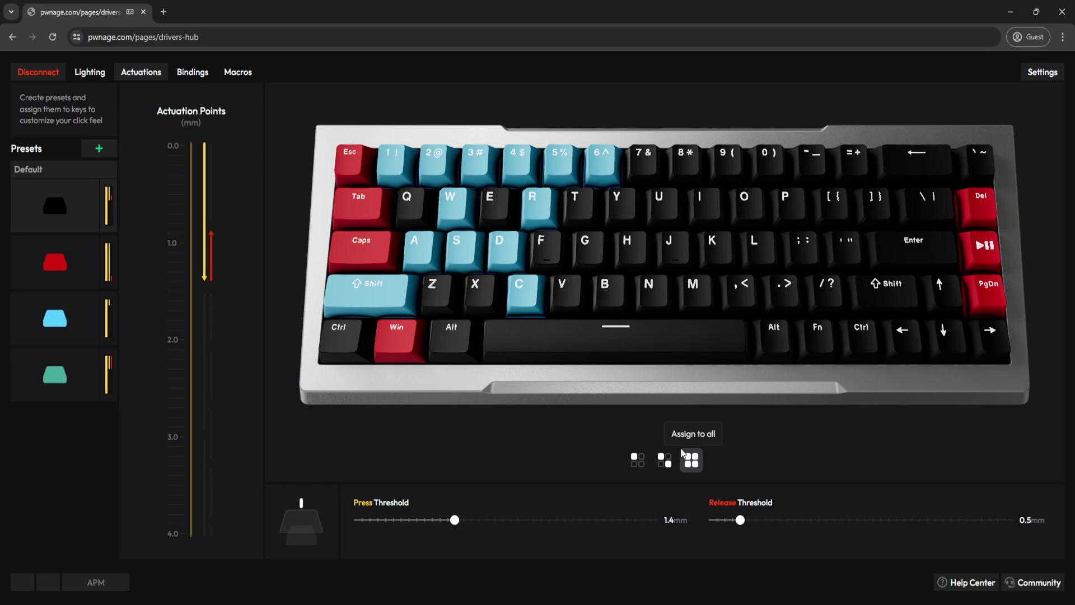
left_click(683, 453)
Select the teal preset and apply it to every key
left_click(48, 380)
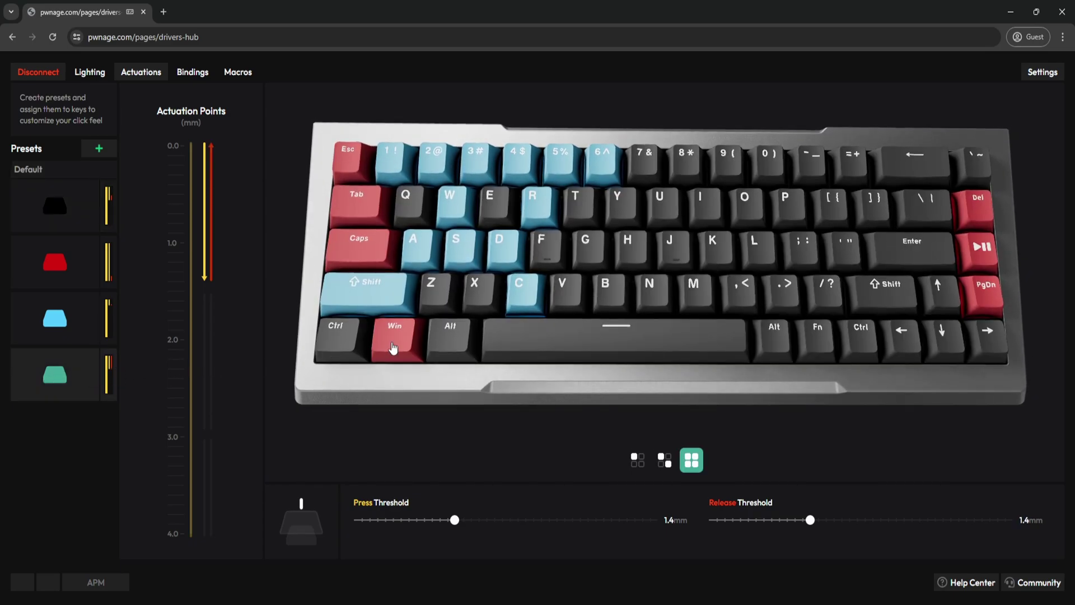
left_click(628, 342)
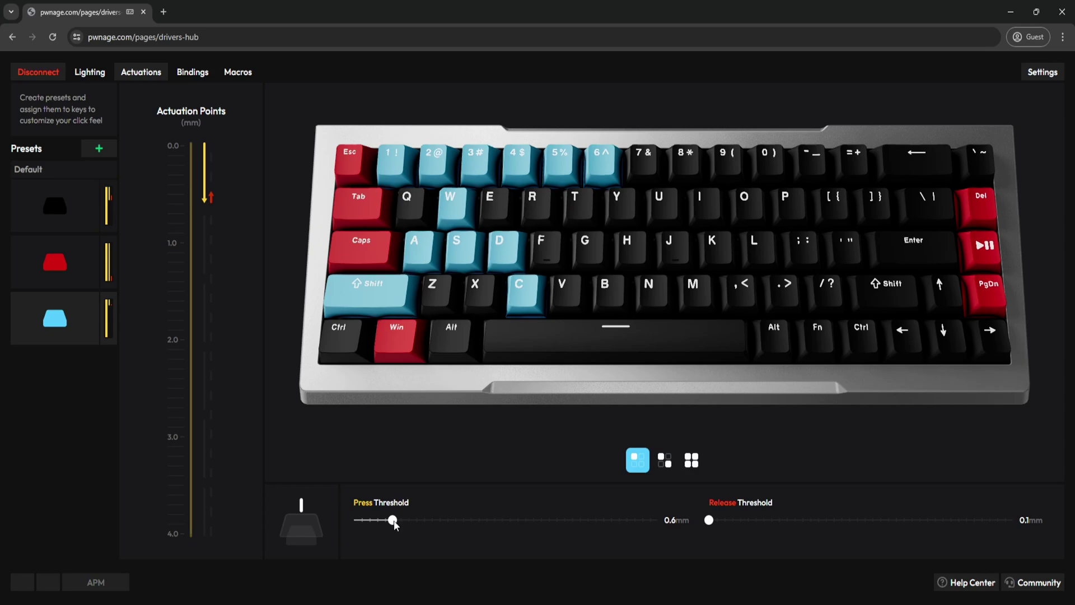
Test W presses at a 0.1mm and then a 4mm press threshold, then reset the blue preset to 0.6mm
left_click_drag(394, 523, 354, 520)
key("w")
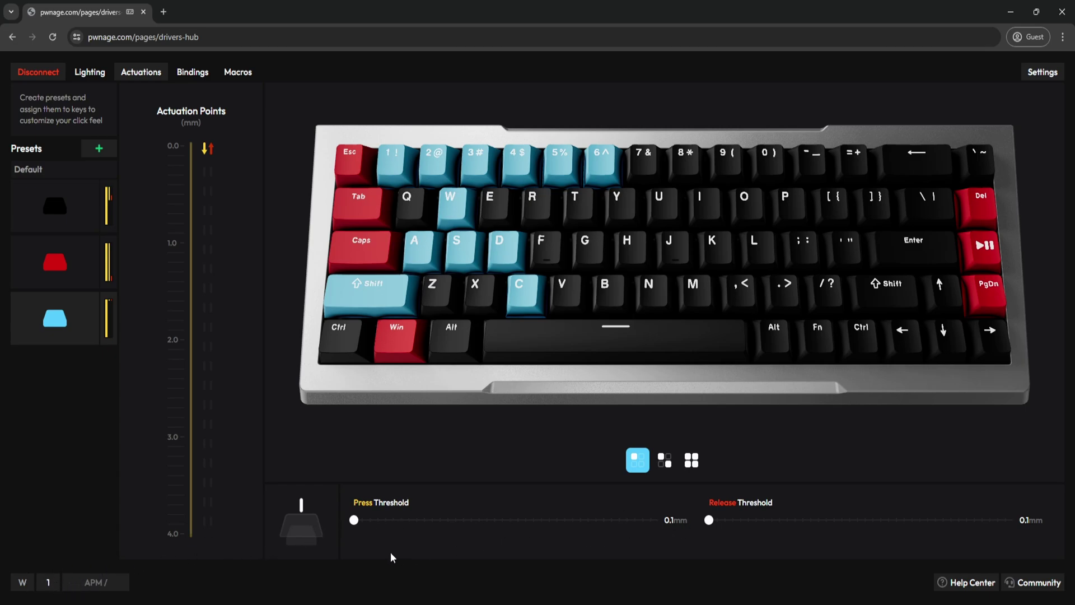
key("w")
key("w")
key("w")
key("w")
key("w")
key("w")
key("w")
key("w")
key("w")
left_click_drag(354, 520, 657, 520)
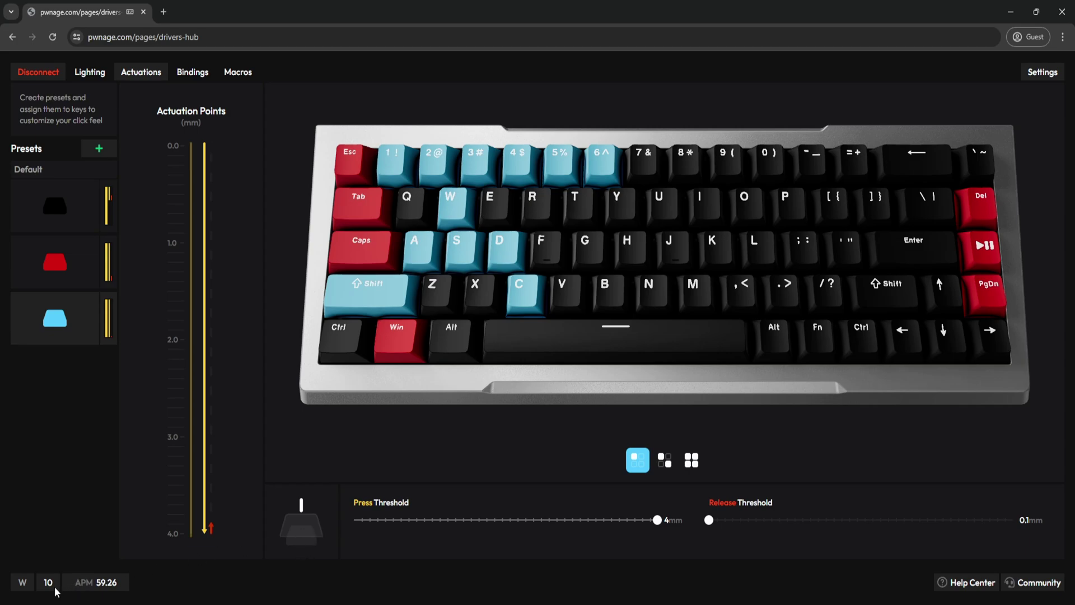
key("w")
key("w")
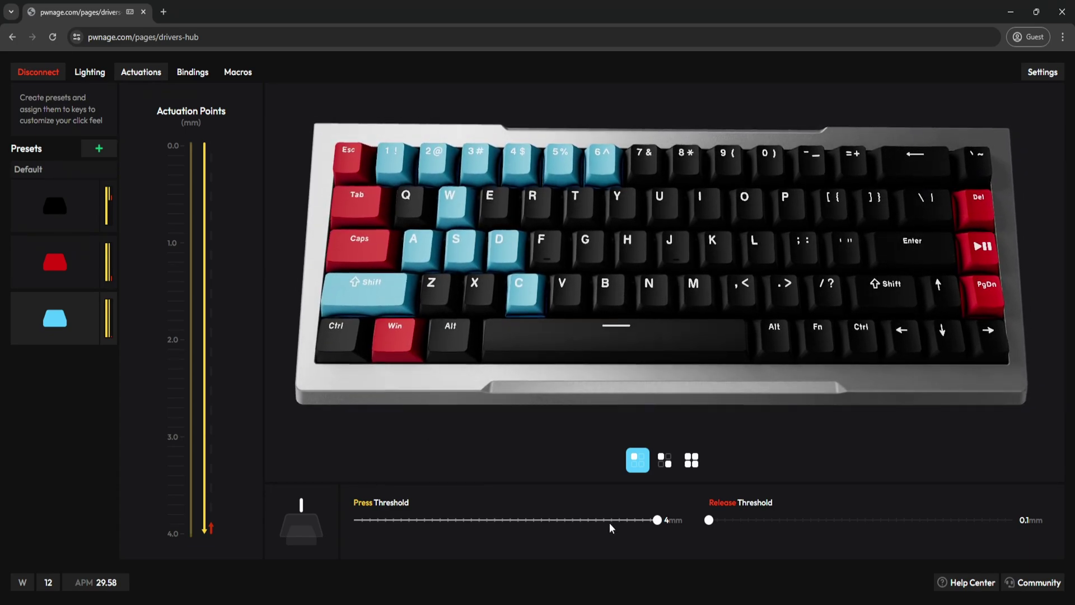
left_click_drag(655, 522, 392, 520)
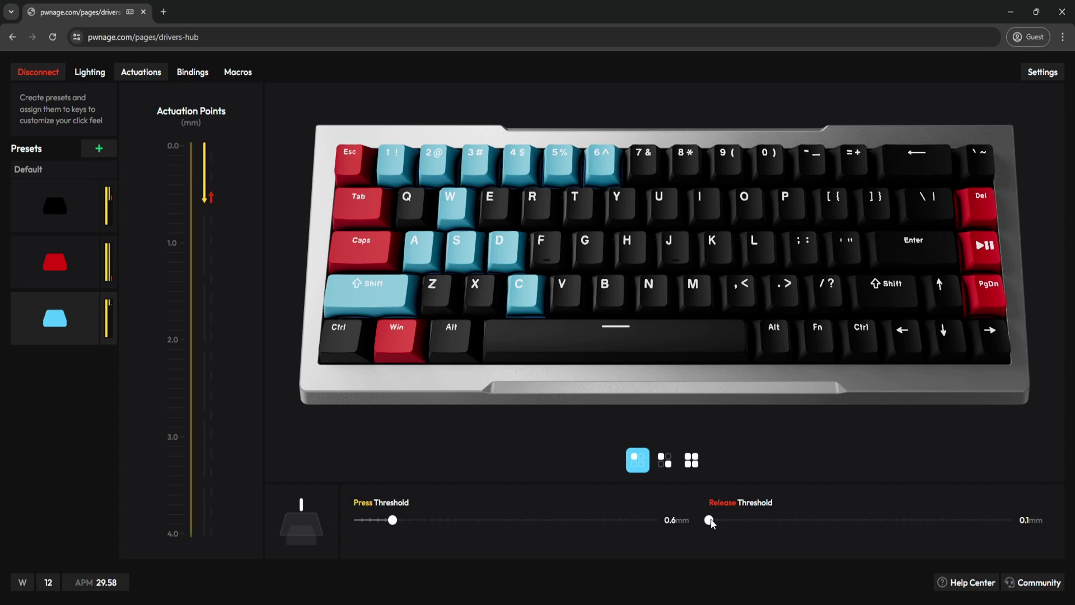
Try release thresholds of about 4mm, 2mm and 1mm on the blue preset while pressing C
mouse_move(709, 521)
left_mouse_down()
mouse_move(1005, 521)
mouse_move(708, 518)
left_mouse_up()
key("c")
key("c")
key("c")
key("c")
key("c")
key("c")
key("c")
key("c")
key("c")
left_click_drag(709, 523, 858, 522)
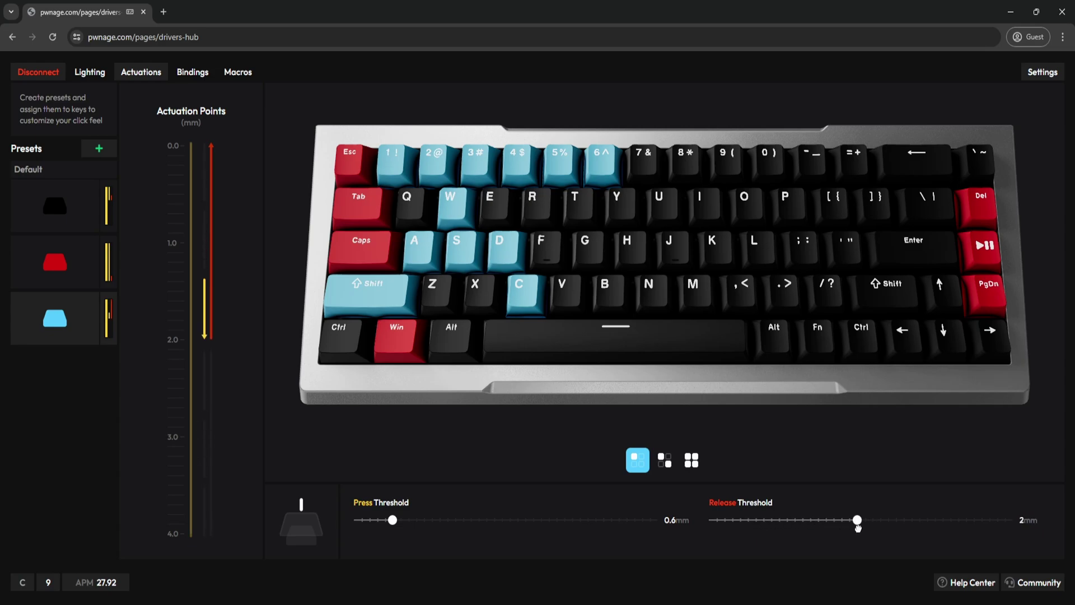
left_click_drag(855, 522, 708, 521)
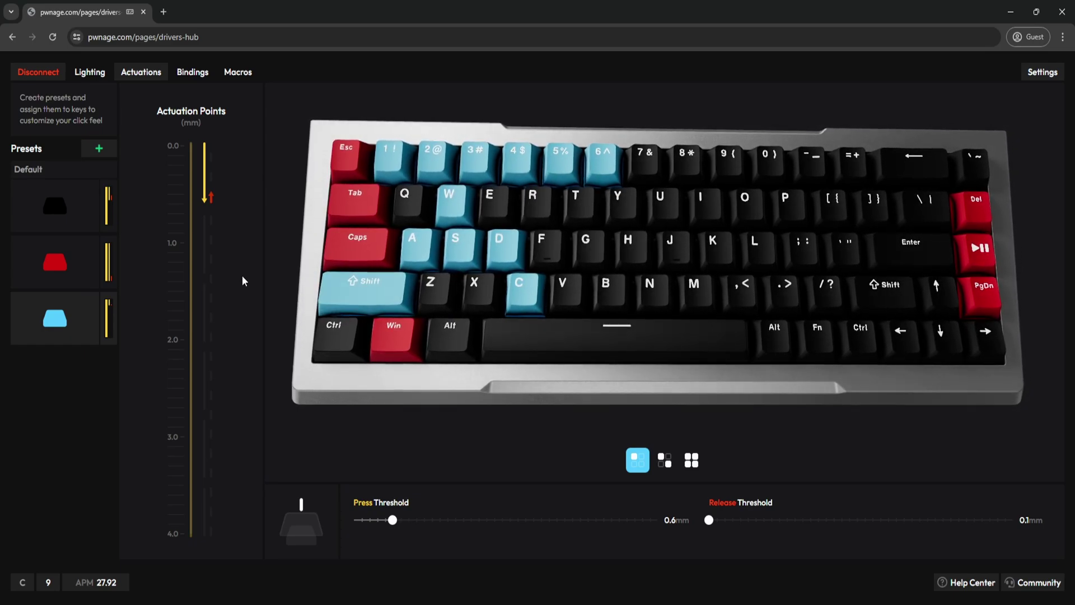
left_click(53, 208)
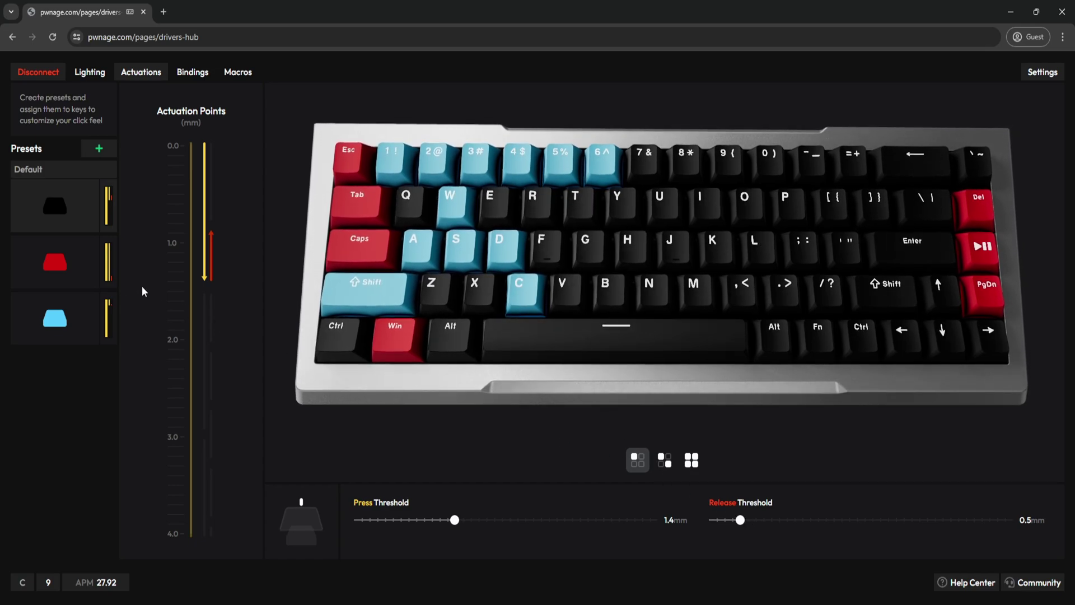
left_click(63, 265)
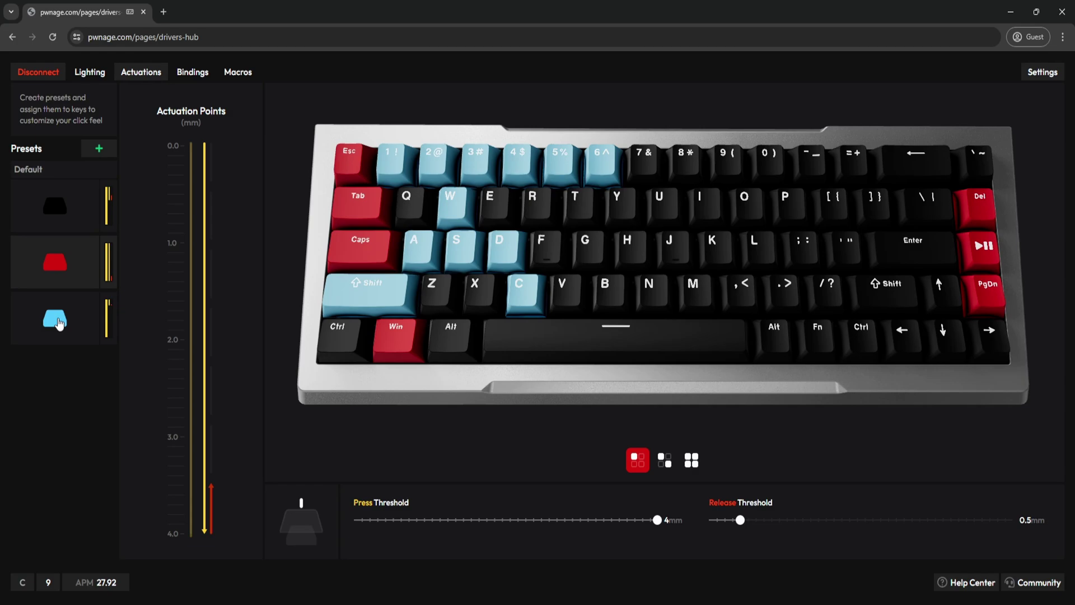
left_click(62, 327)
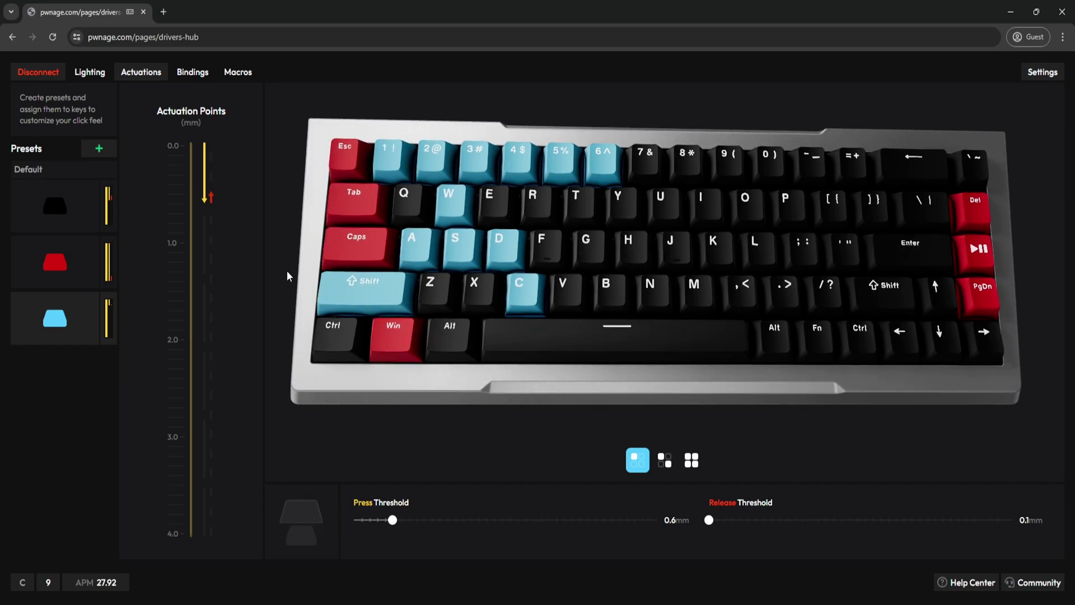
On the Bindings tab, browse Media and Extended keys, bind Insert to L, then reset L
left_click(179, 74)
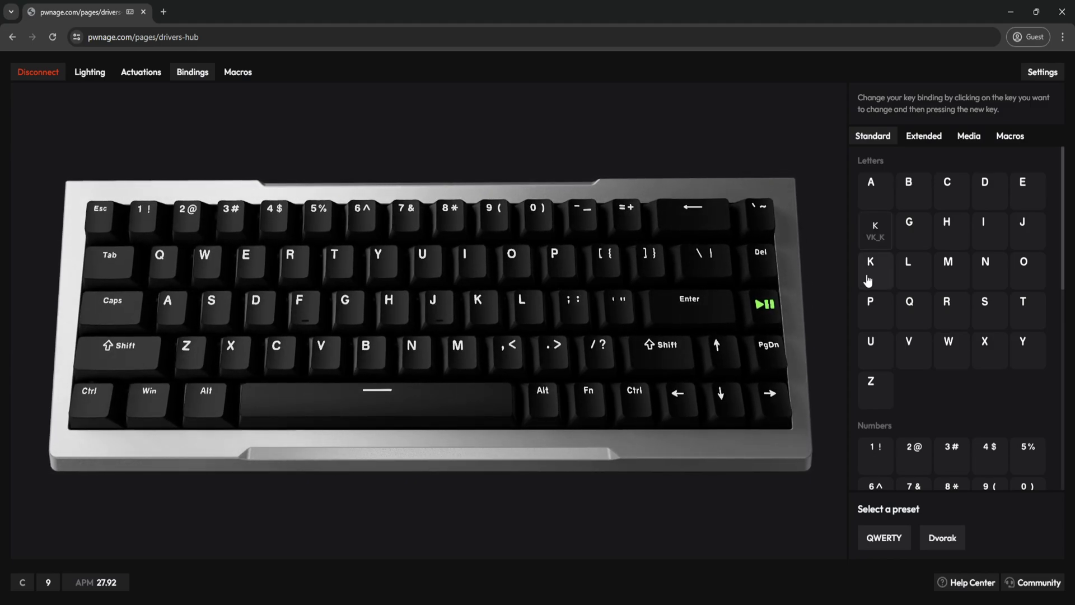
left_click(968, 137)
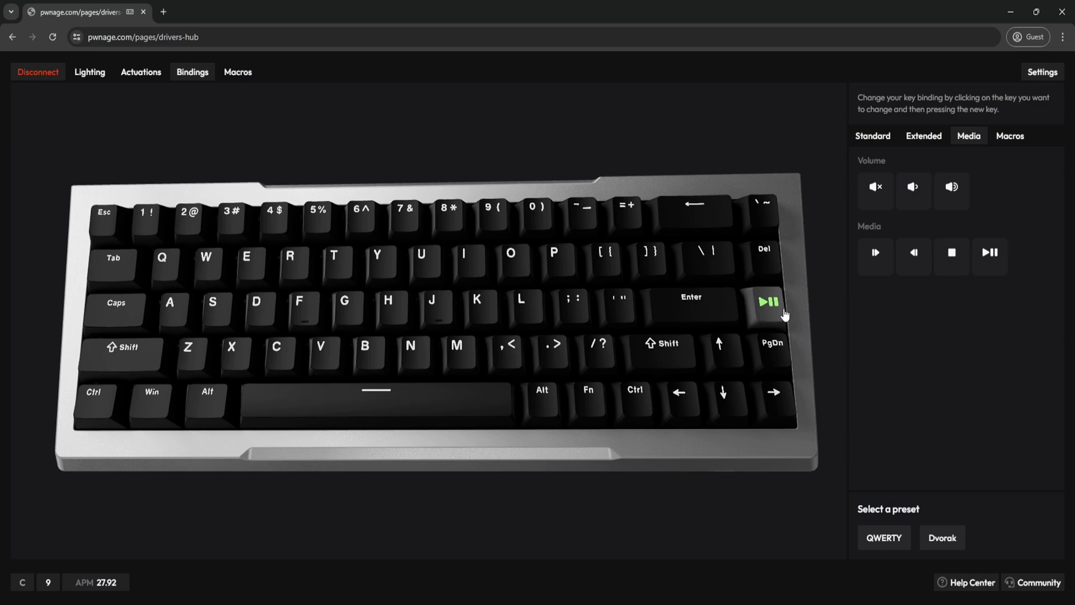
left_click(922, 136)
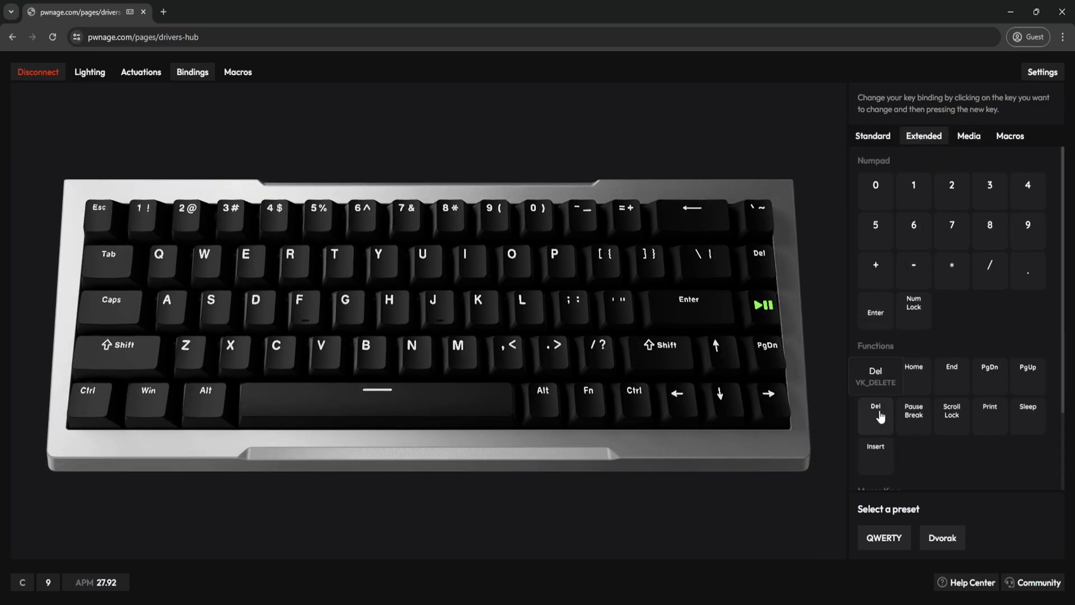
left_click_drag(877, 447, 524, 310)
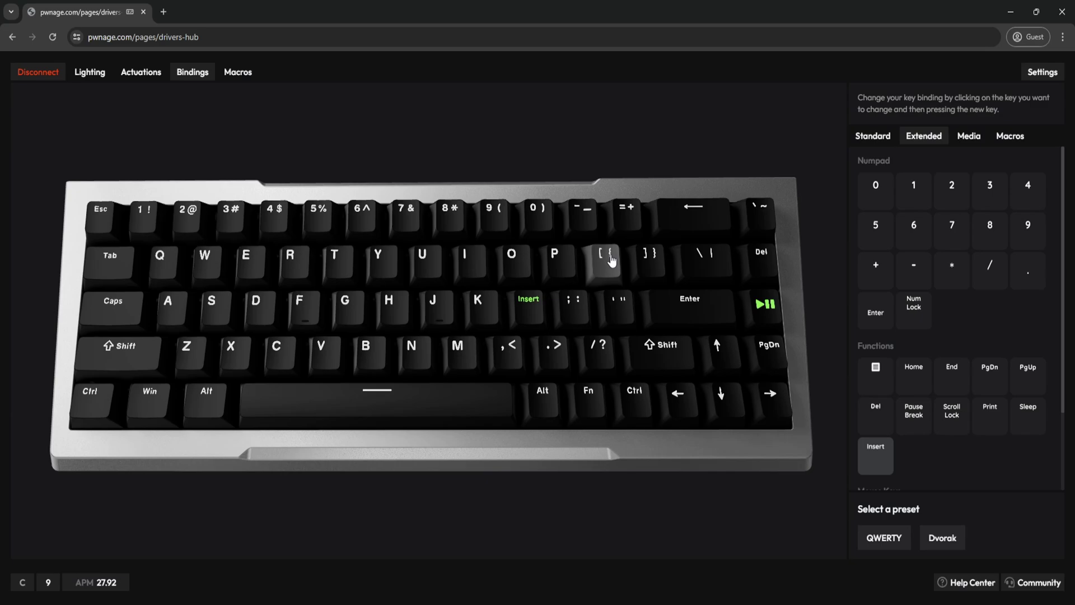
right_click(528, 319)
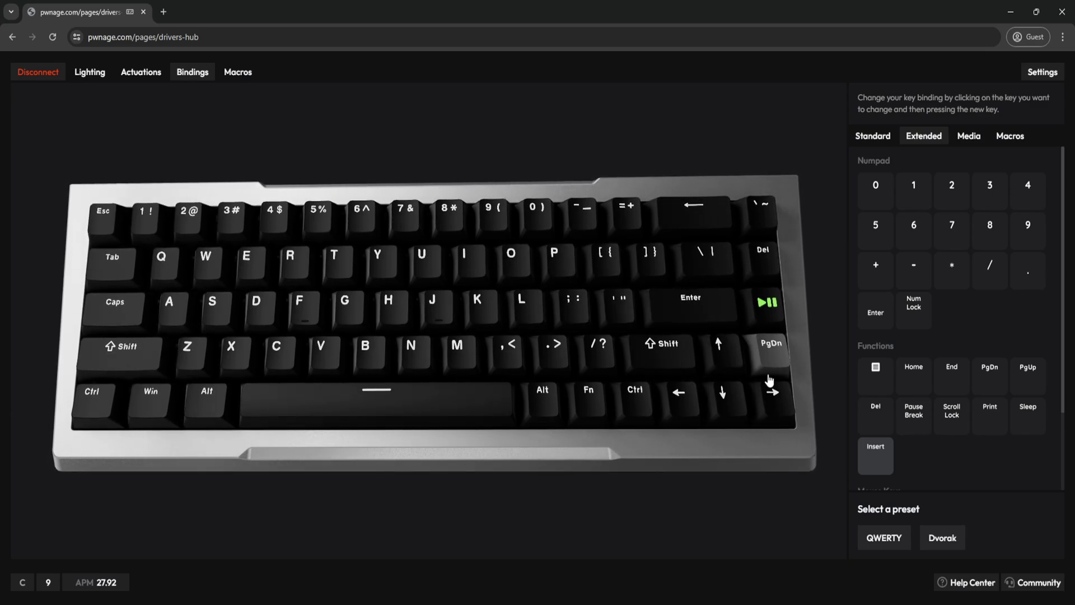
Add a new Macro #2 on the Macros page containing an A key press and release
left_click(239, 72)
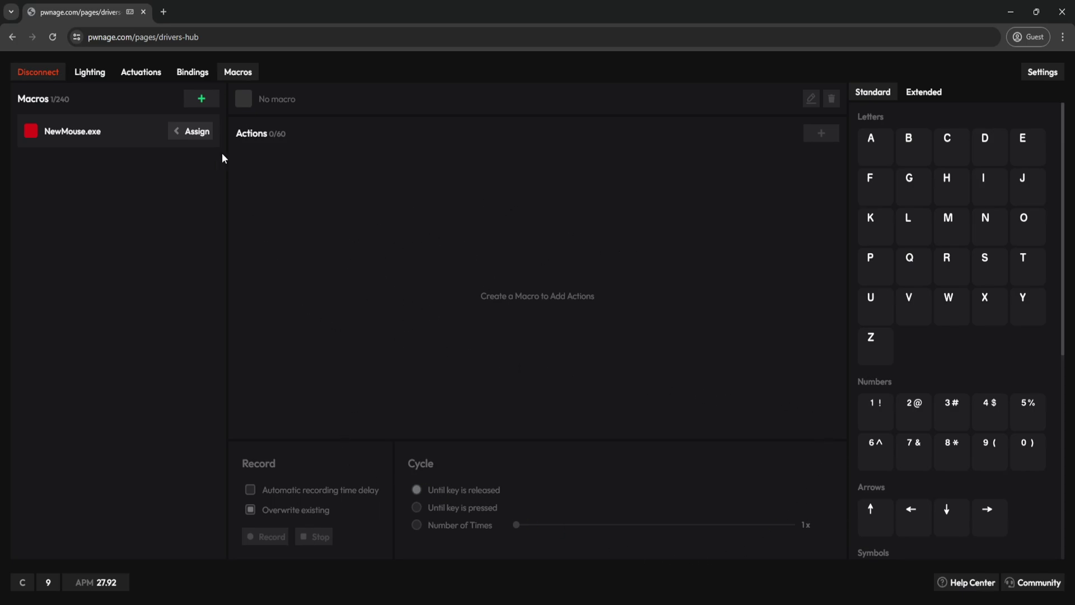
left_click(200, 101)
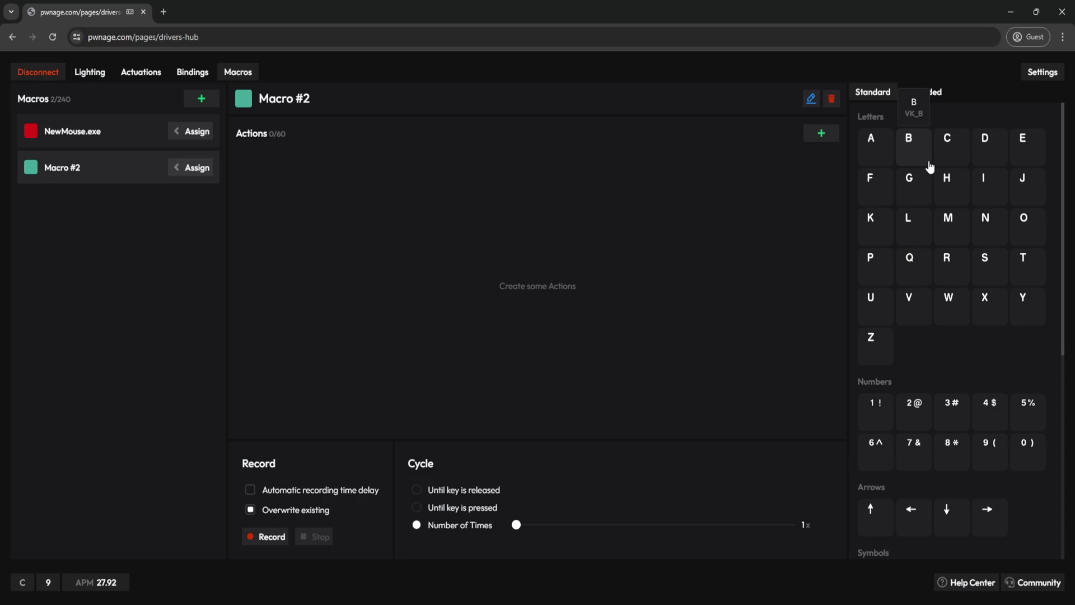
left_click_drag(885, 159, 600, 196)
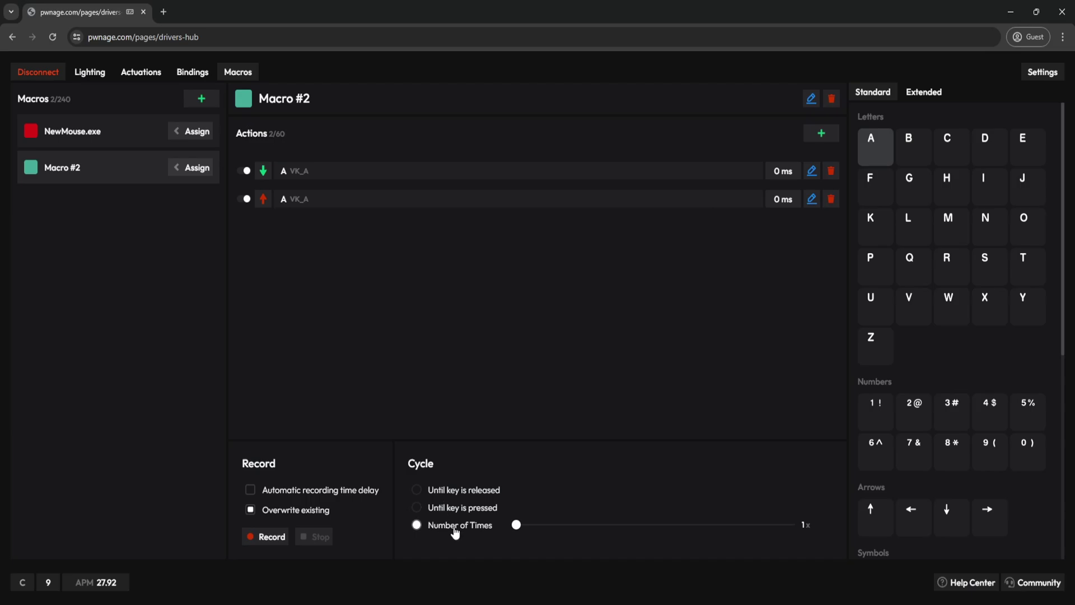
Trim Macro #2 to only the A key-down action, then begin assigning NewMouse.exe to a key
left_click(832, 200)
left_click(812, 171)
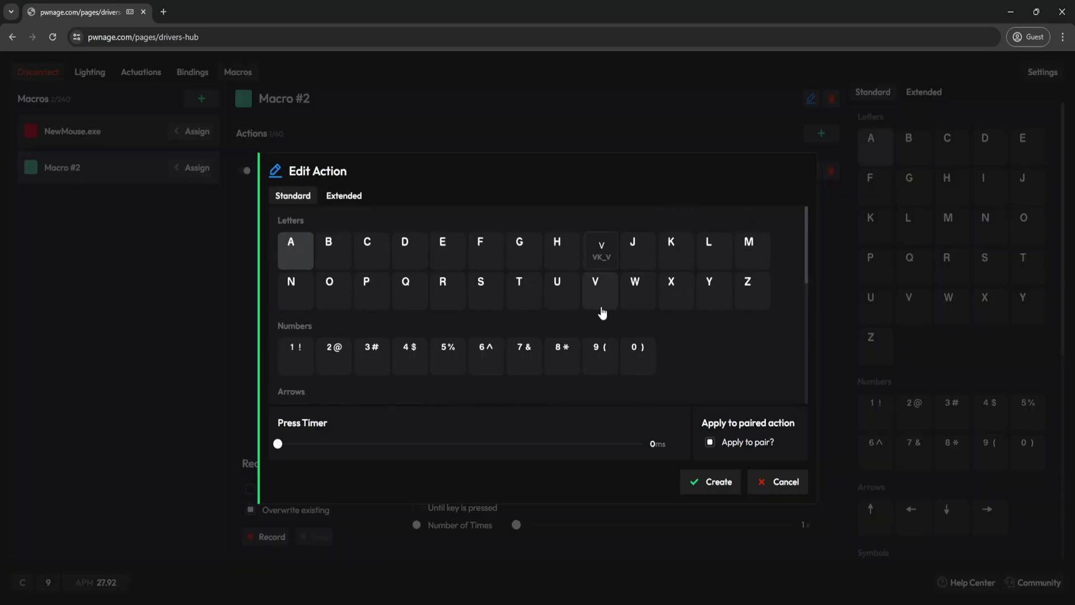
left_click(337, 201)
left_click(293, 196)
scroll(397, 364, "down", 5)
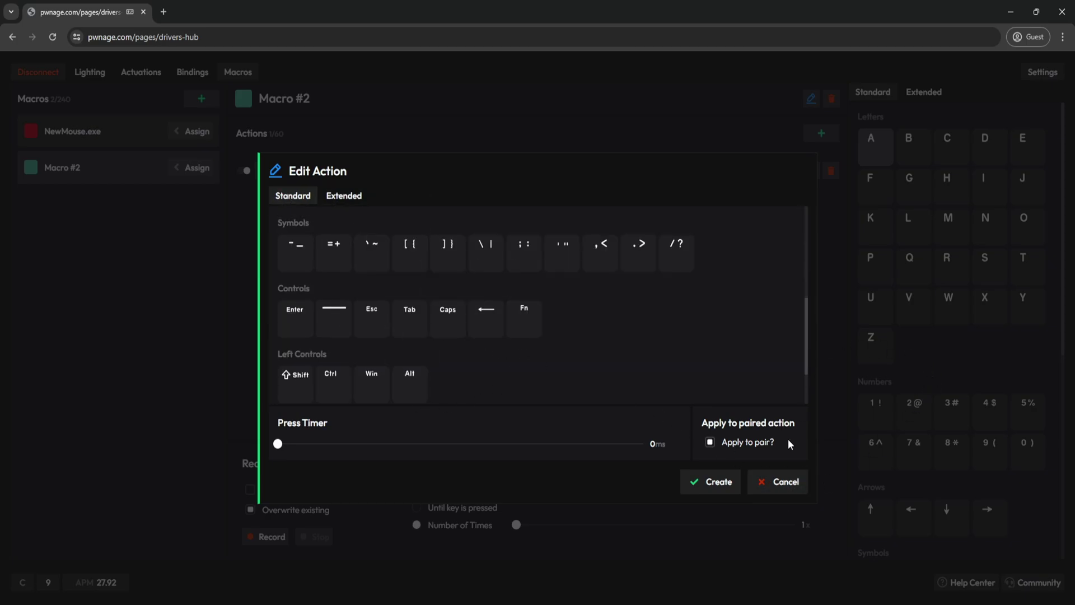
left_click(781, 493)
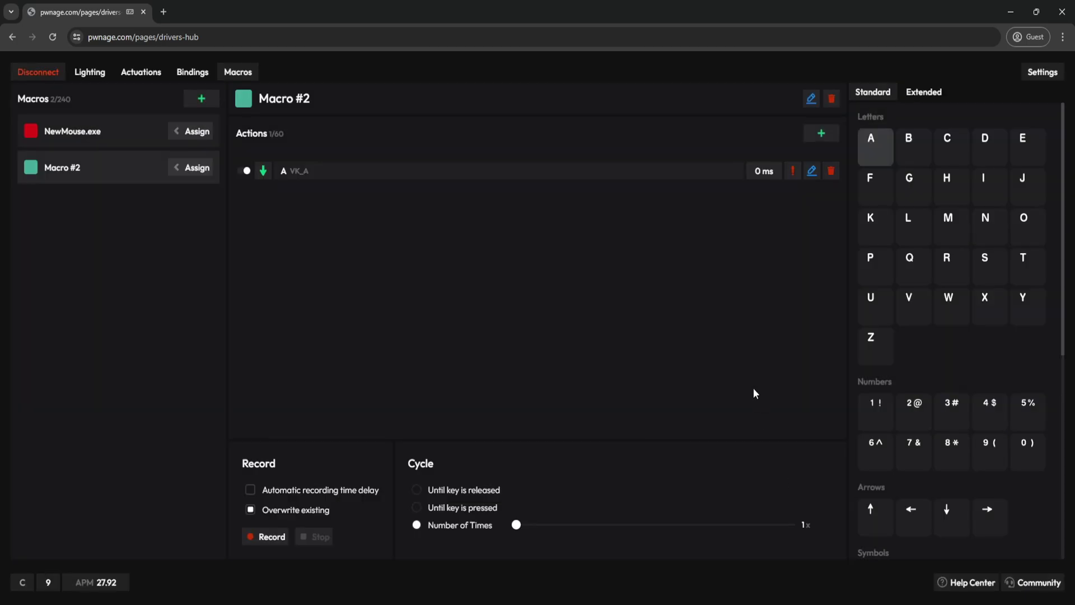
left_click(112, 137)
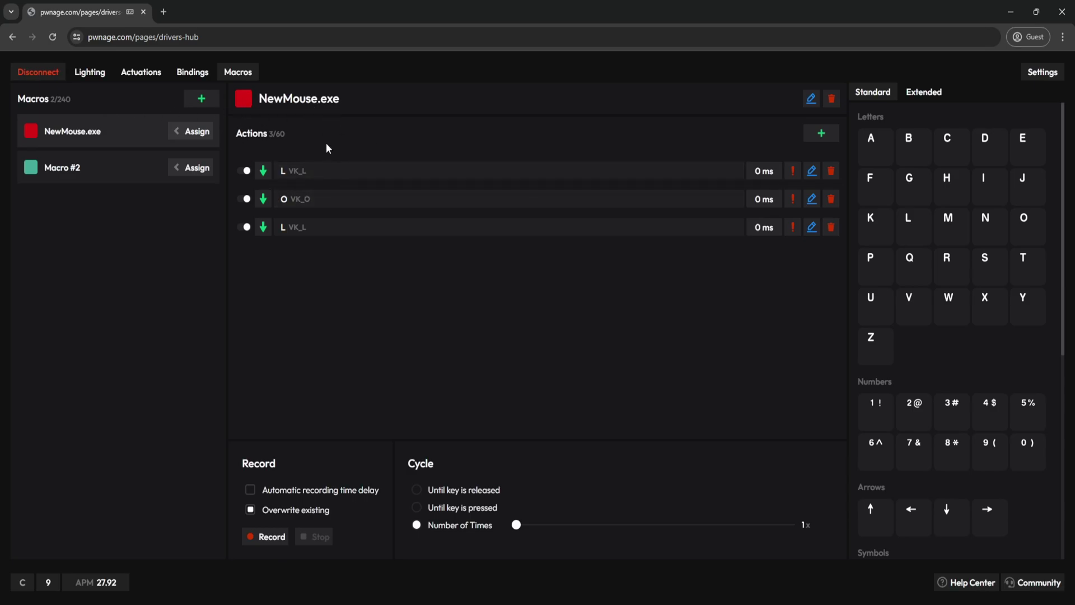
left_click(192, 132)
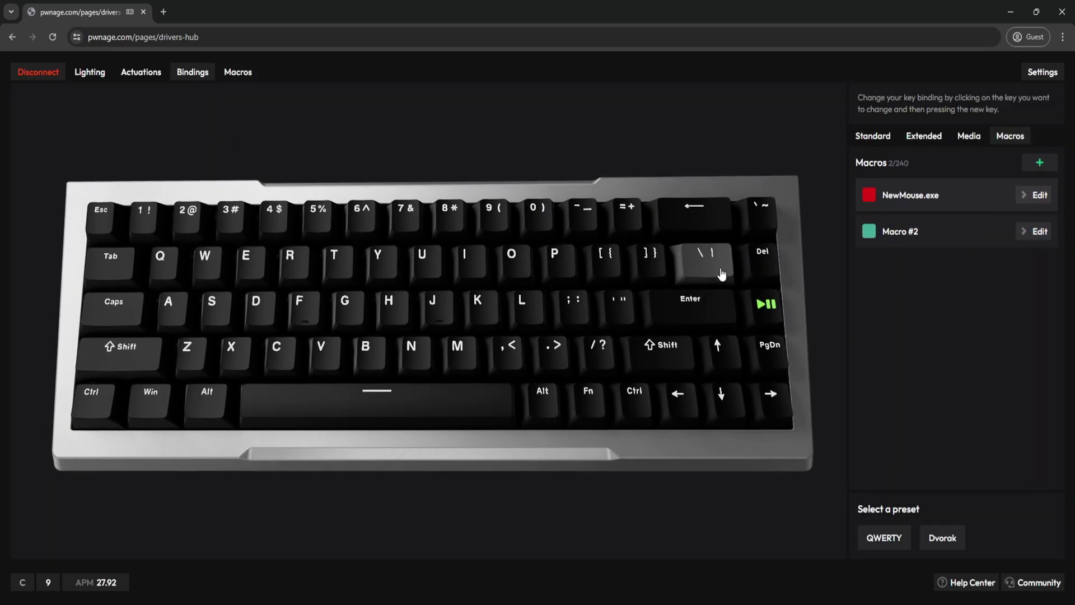